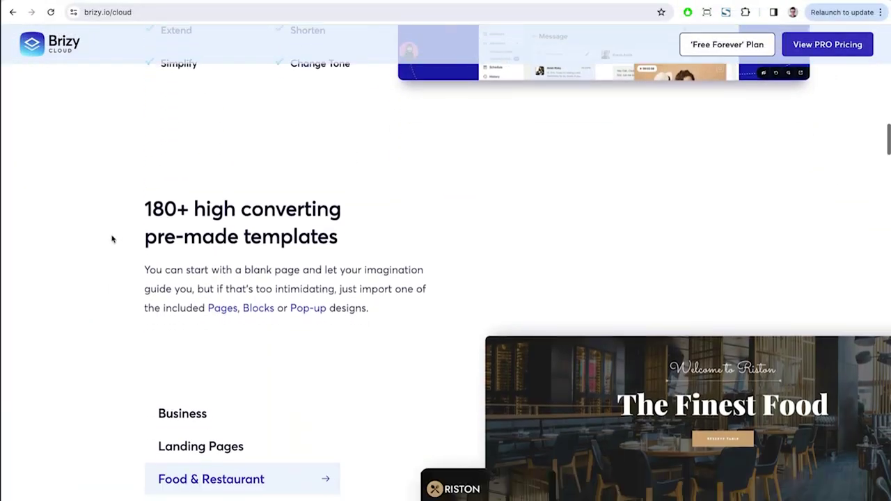
Scroll through the brizy.io/cloud feature page and the 'Choose a Template to Start' gallery
scroll(175, 223, "down", 2)
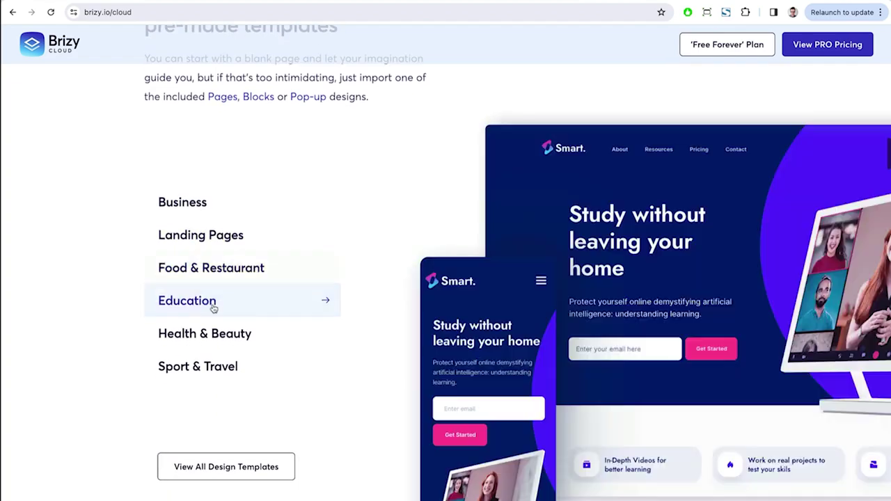
scroll(360, 344, "down", 10)
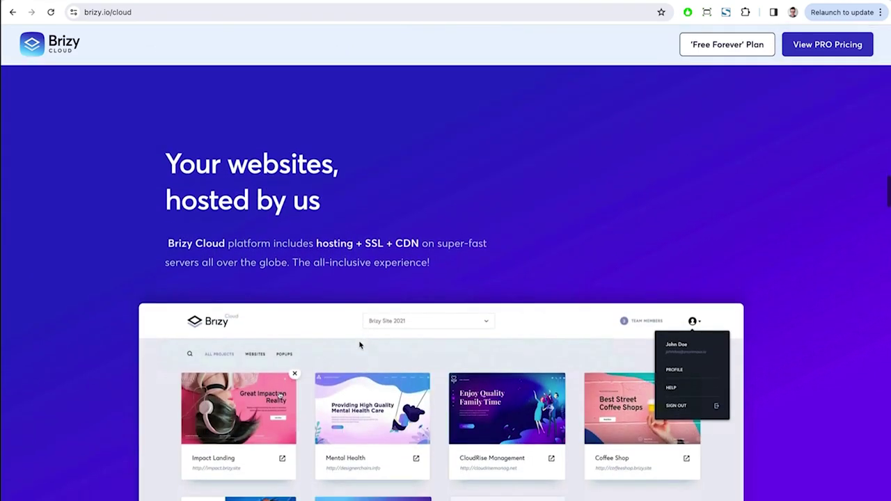
scroll(360, 344, "down", 10)
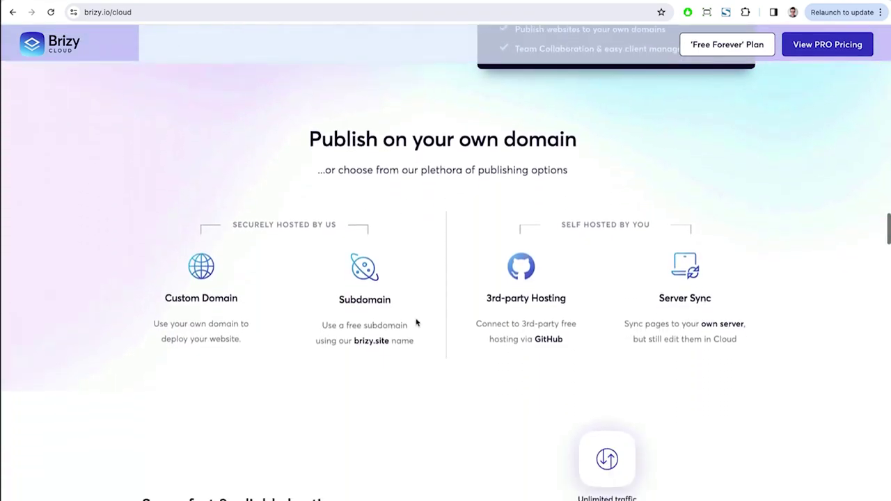
scroll(416, 322, "down", 8)
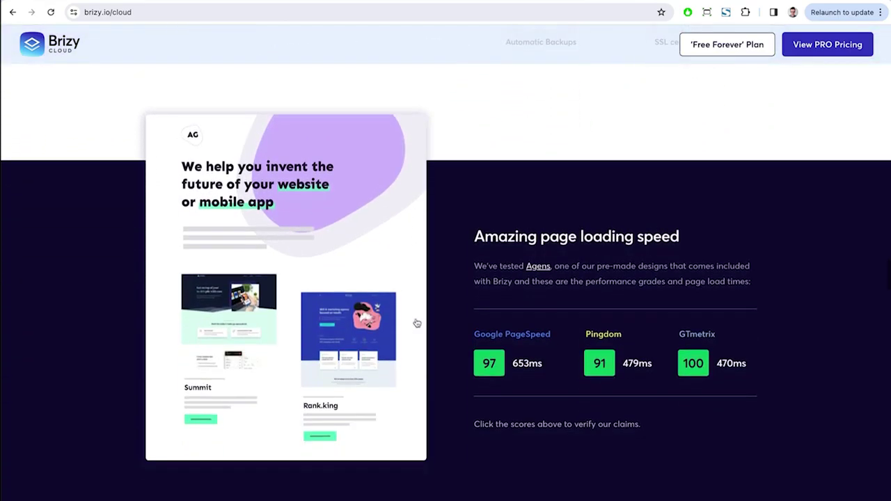
scroll(432, 297, "down", 10)
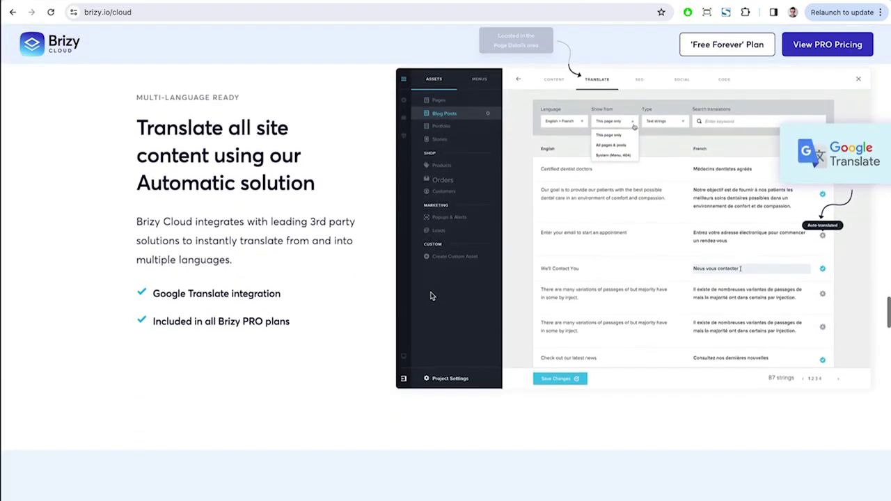
scroll(431, 297, "down", 10)
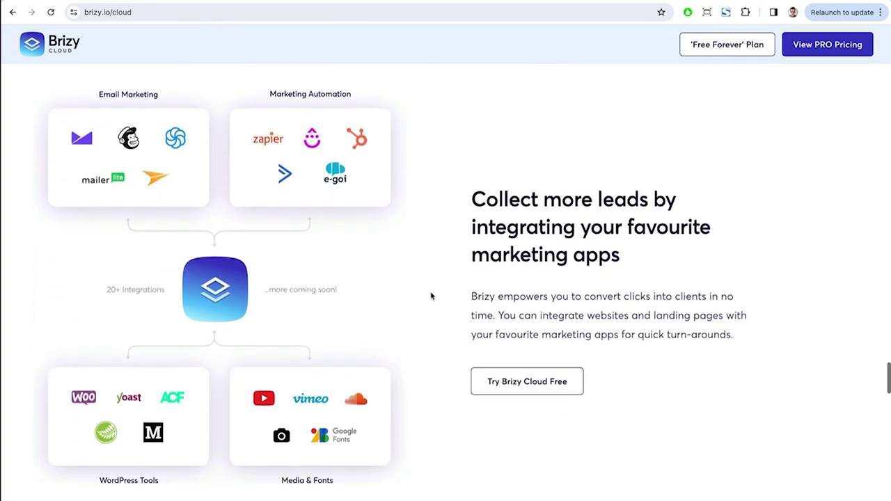
scroll(431, 297, "down", 8)
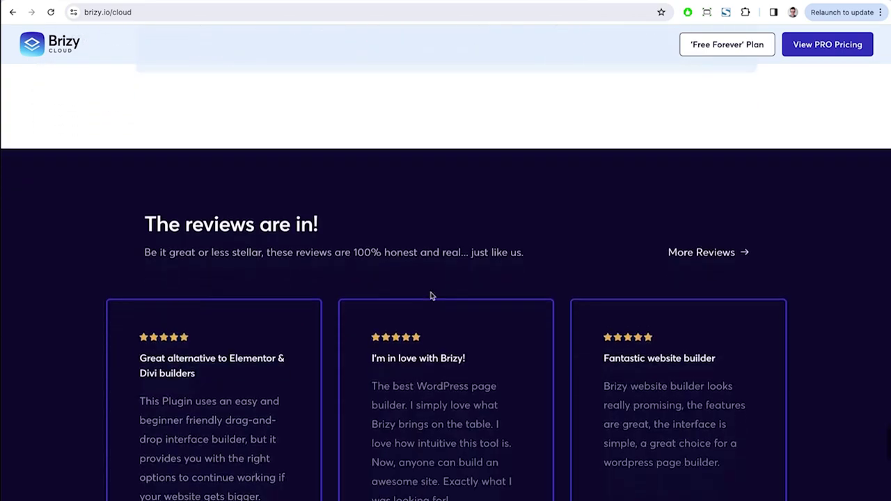
scroll(430, 296, "down", 2)
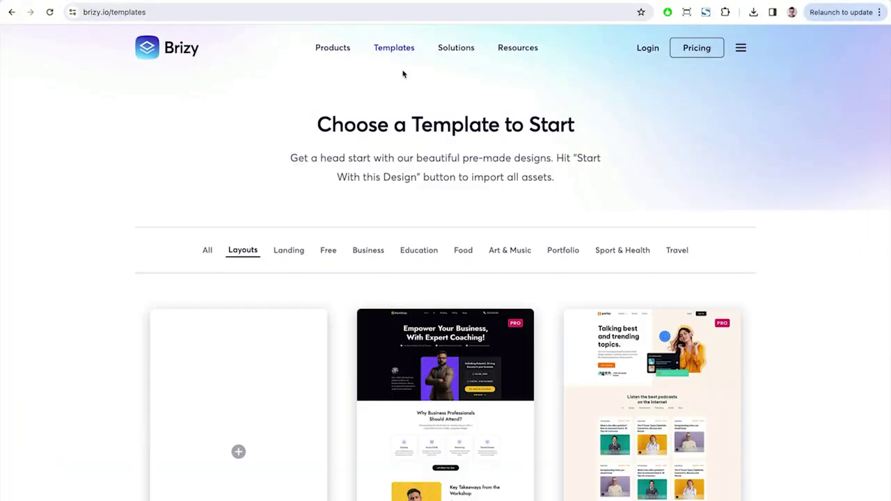
scroll(337, 149, "down", 15)
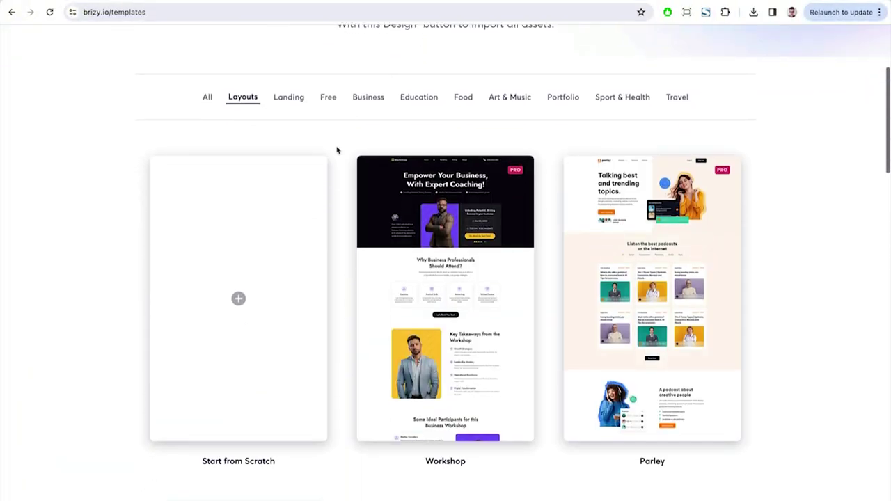
scroll(336, 149, "up", 10)
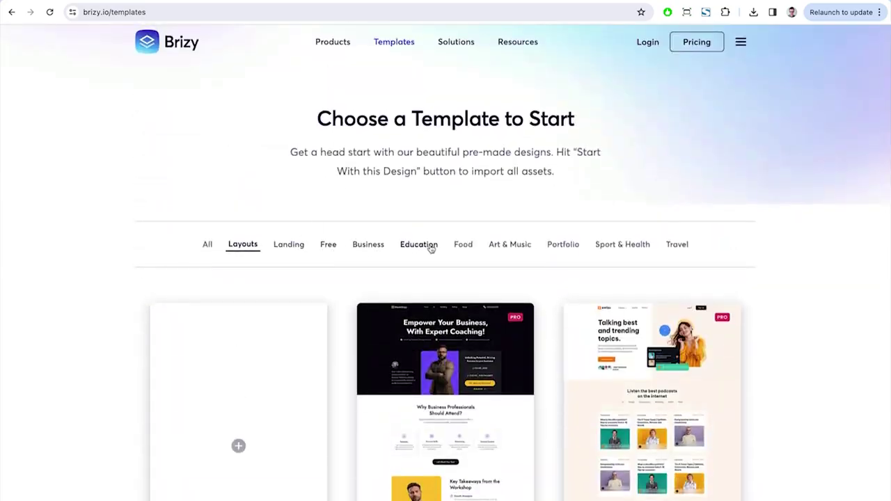
scroll(431, 248, "down", 2)
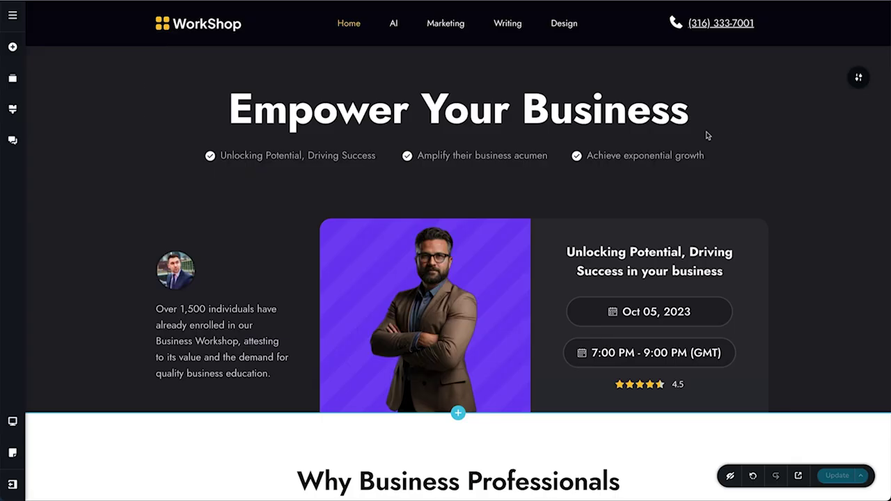
Start from the Workshop template and have the AI write a 20-word coaching testimonial
left_click(221, 341)
left_click(77, 282)
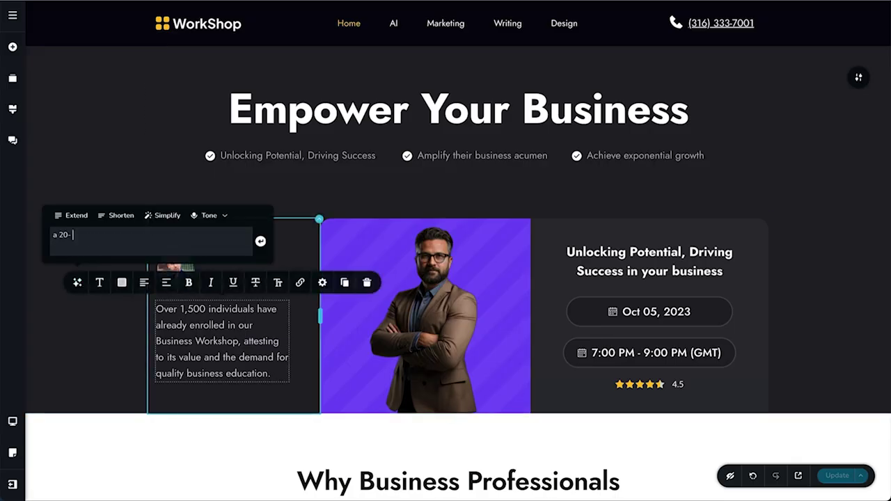
type("a 20 word testimonial about my coaching business WorkSh")
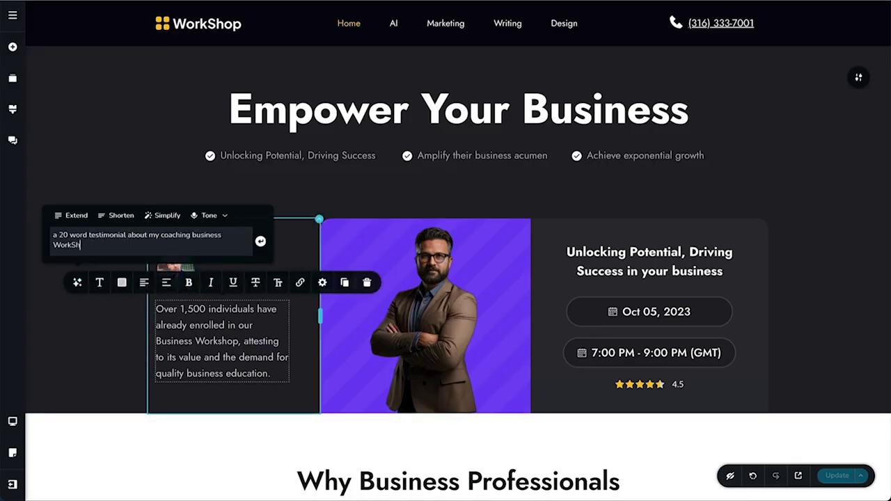
type("op")
key("Return")
Add a Button element to the event card below the time
left_click(425, 320)
left_click(425, 320)
left_click(12, 46)
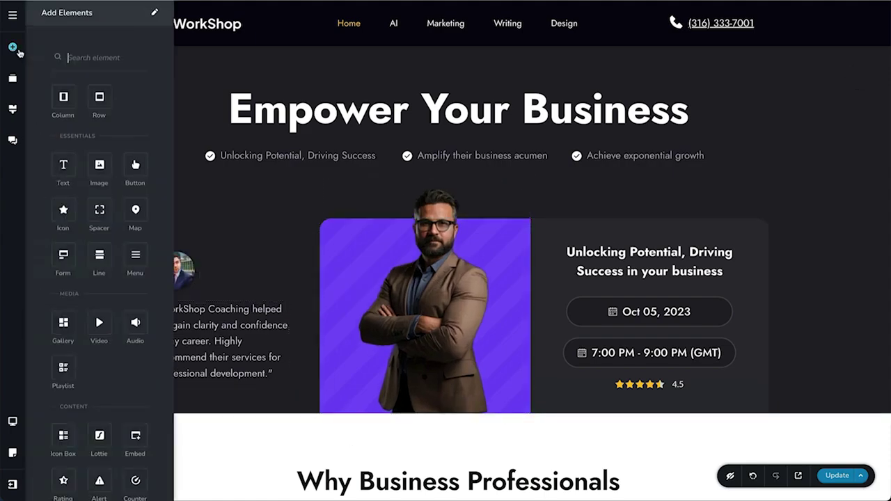
left_click_drag(135, 164, 612, 390)
Style the new button, trying yellow before settling on purple, and check its border style
left_click(572, 360)
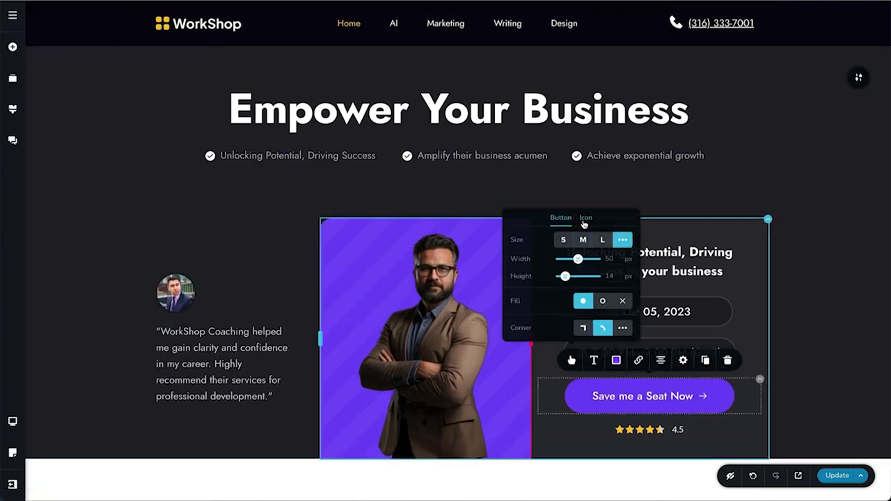
left_click(586, 218)
left_click(616, 360)
left_click(591, 314)
left_click(617, 209)
left_click(568, 231)
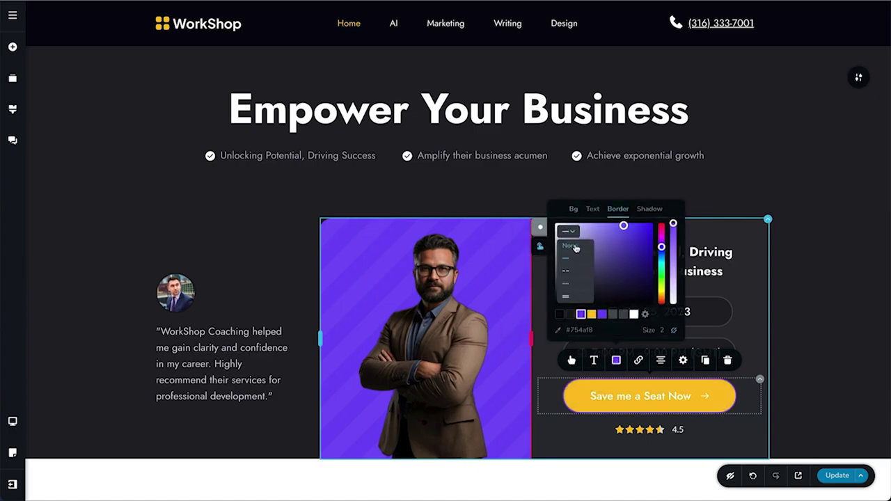
left_click(576, 248)
left_click(540, 227)
left_click(801, 390)
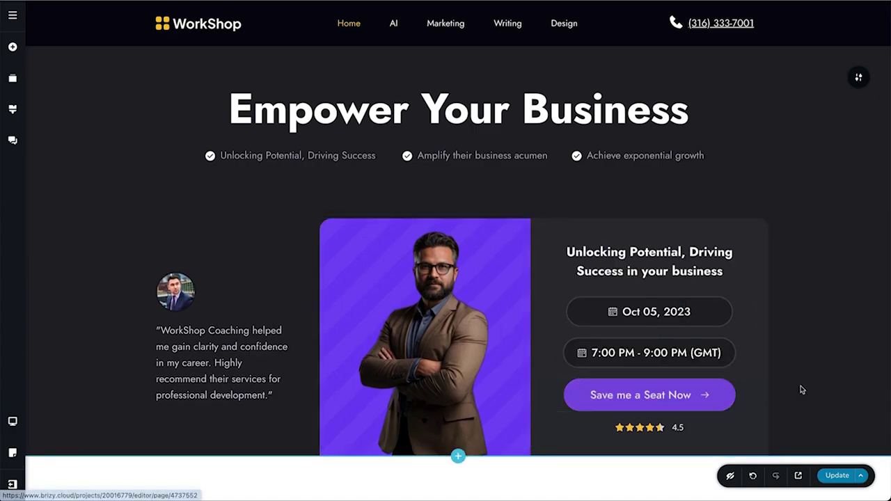
Review the button's detailed and effects settings
left_click(706, 360)
left_click(817, 14)
left_click(800, 392)
scroll(796, 275, "down", 2)
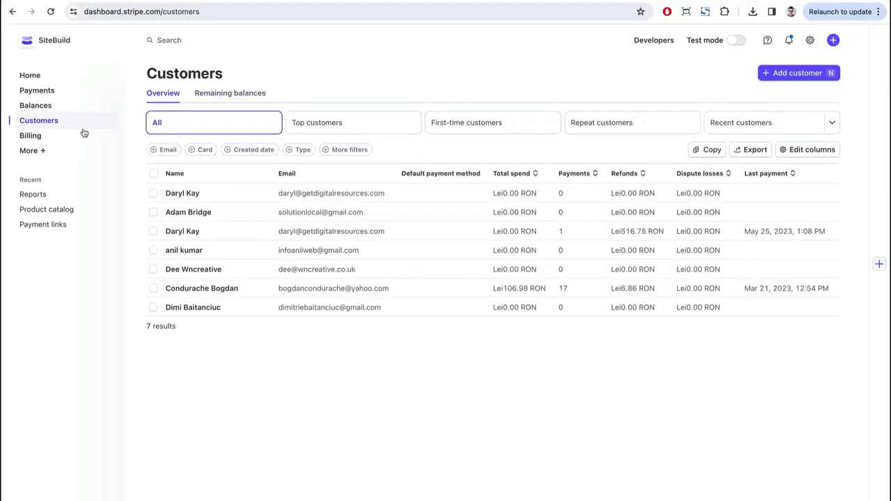
Review a customer's detail page, the coupons list, and the payment links list
left_click(215, 310)
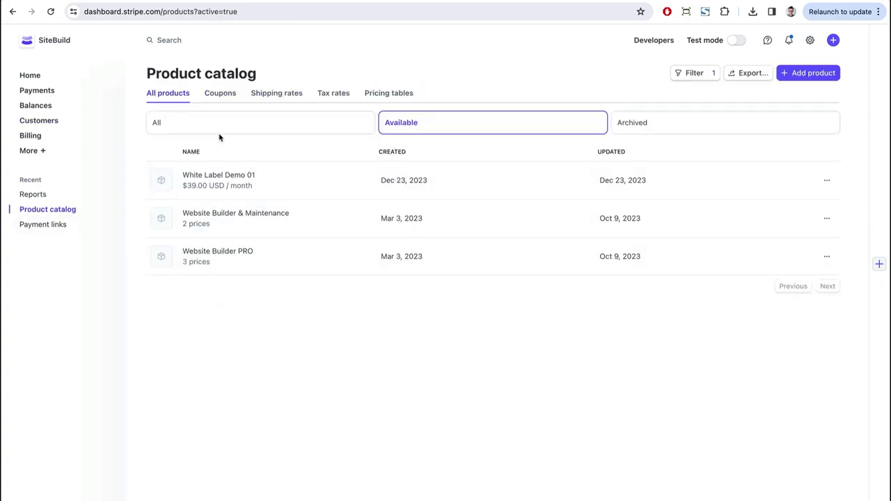
left_click(220, 95)
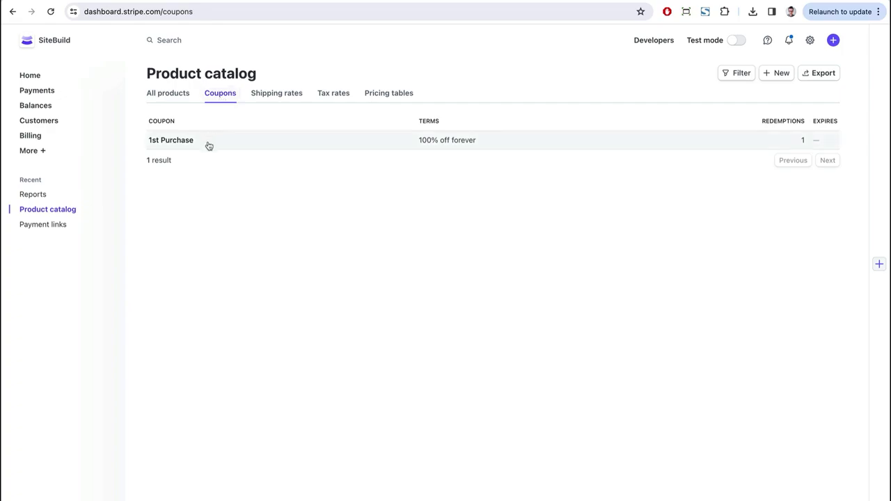
left_click(66, 229)
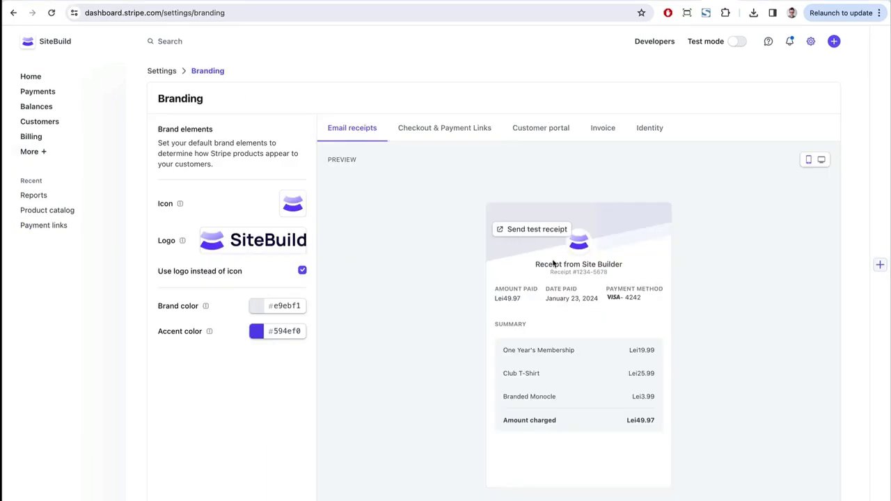
Preview the branded checkout page and customer portal, then go to Customer portal settings
left_click(433, 130)
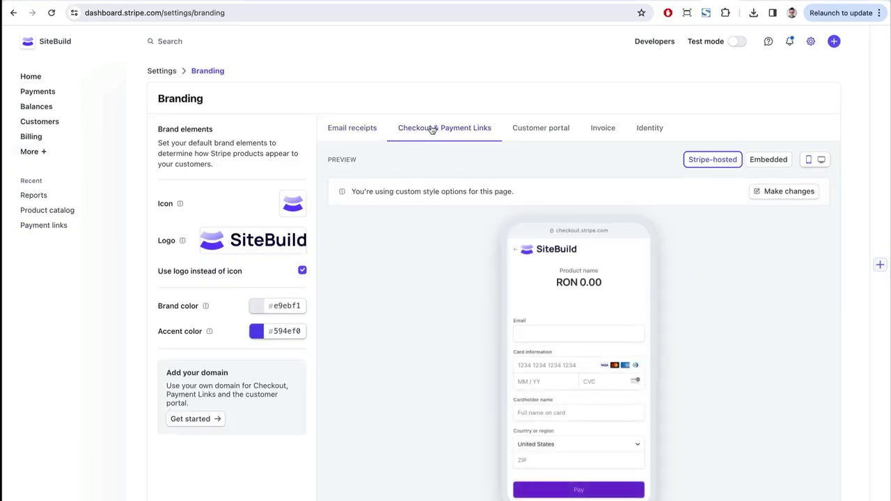
left_click(537, 132)
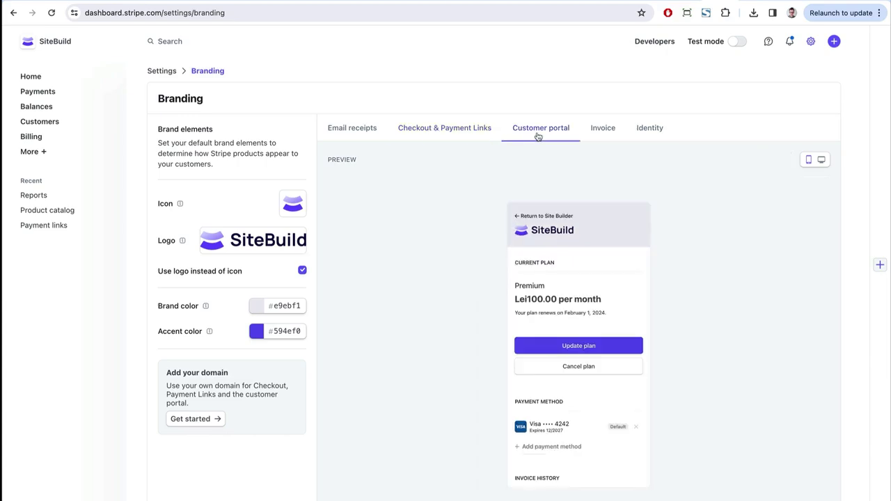
left_click(811, 41)
left_click(793, 65)
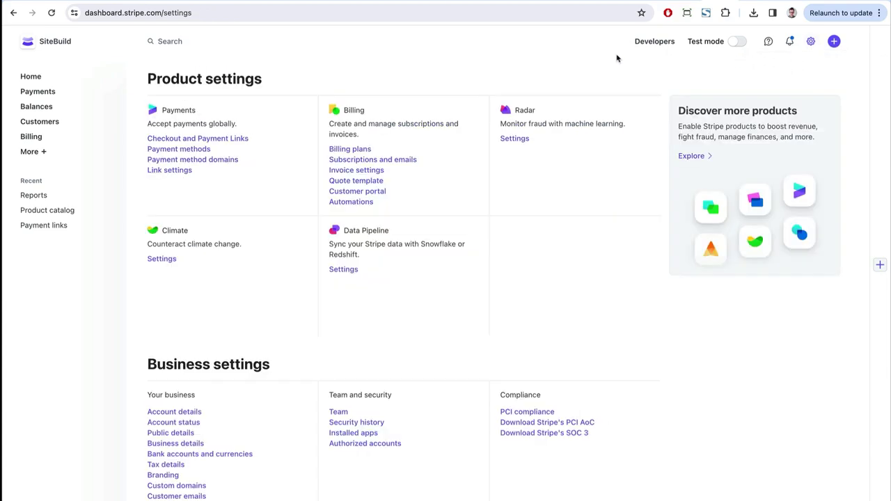
left_click(358, 192)
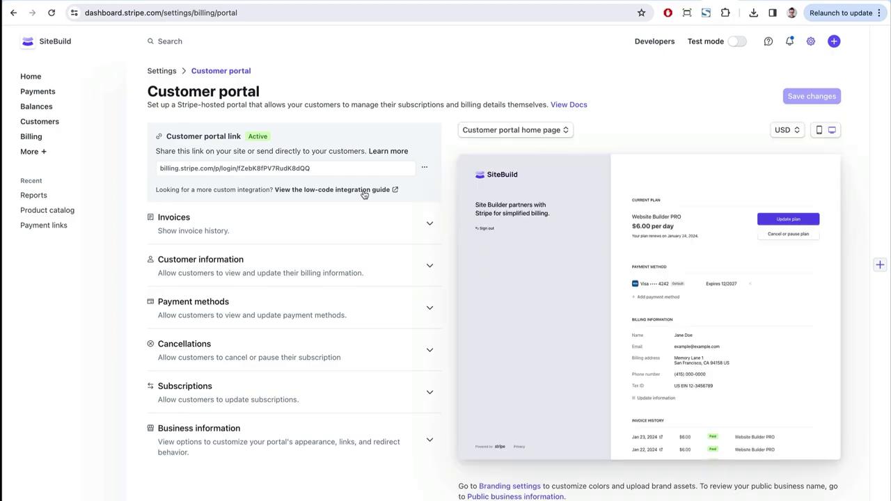
Preview the daily and monthly update-plan pages and portal home, then copy the portal link
left_click(507, 131)
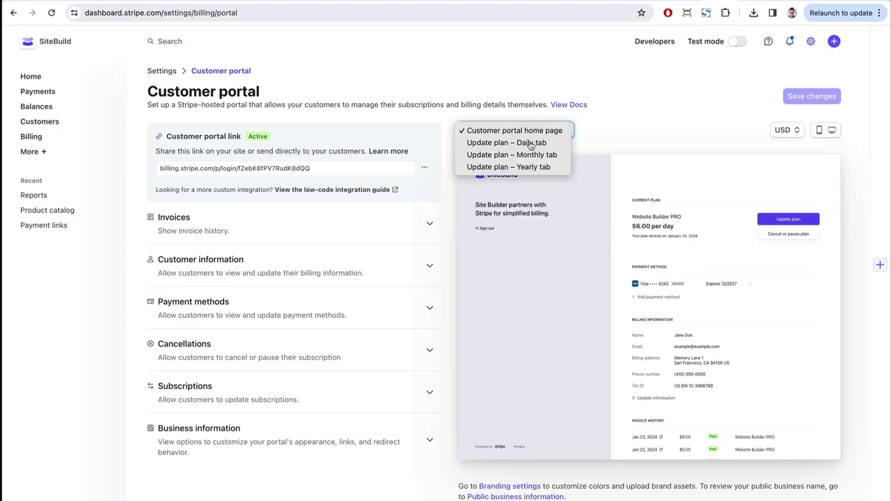
left_click(533, 142)
left_click(536, 133)
left_click(533, 145)
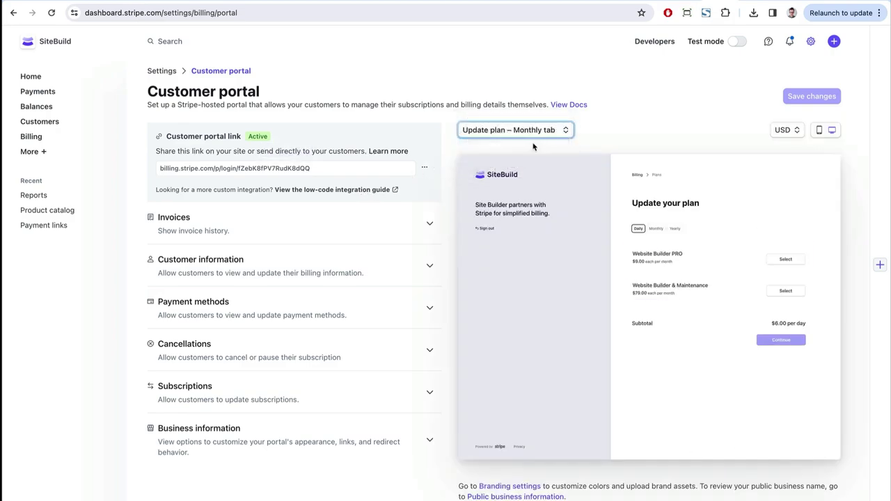
left_click(533, 136)
left_click(519, 108)
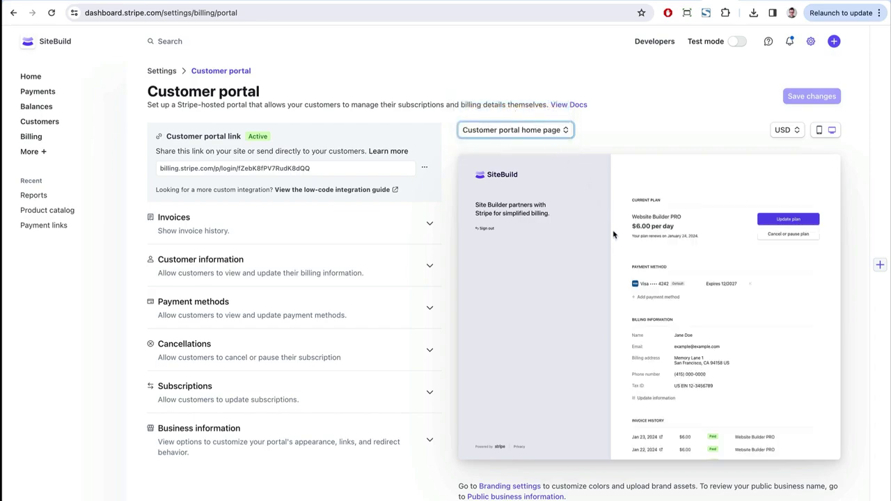
left_click(296, 170)
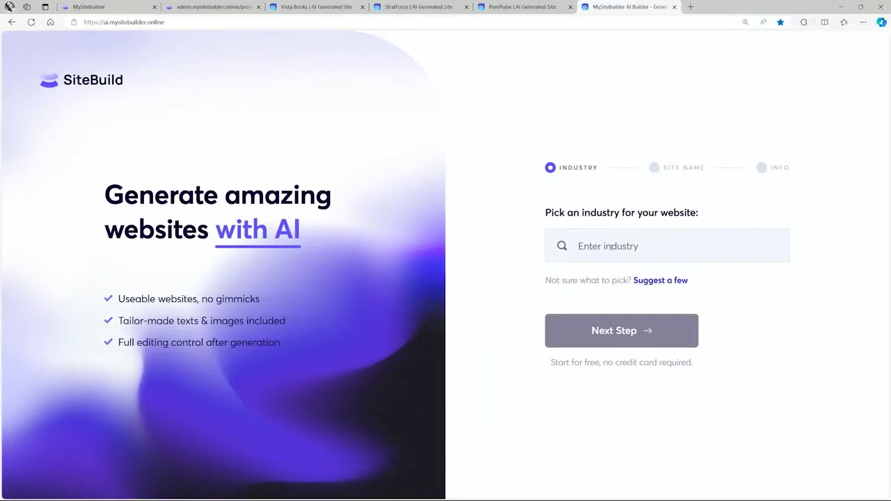
Choose Hair Stylist as the website's industry
left_click(608, 247)
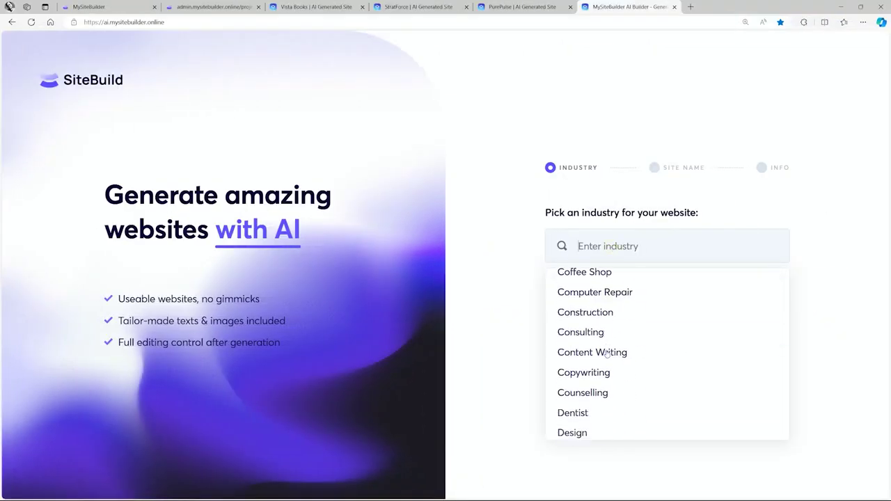
scroll(598, 348, "down", 3)
left_click(589, 384)
left_click(620, 331)
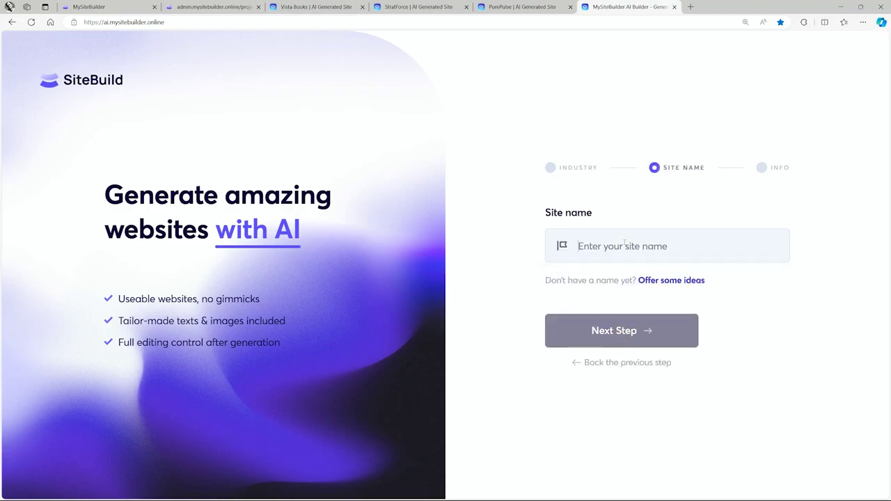
Name the site Lush Locks from the suggested ideas, build it, and scroll the result
left_click(665, 280)
left_click(645, 237)
left_click(616, 331)
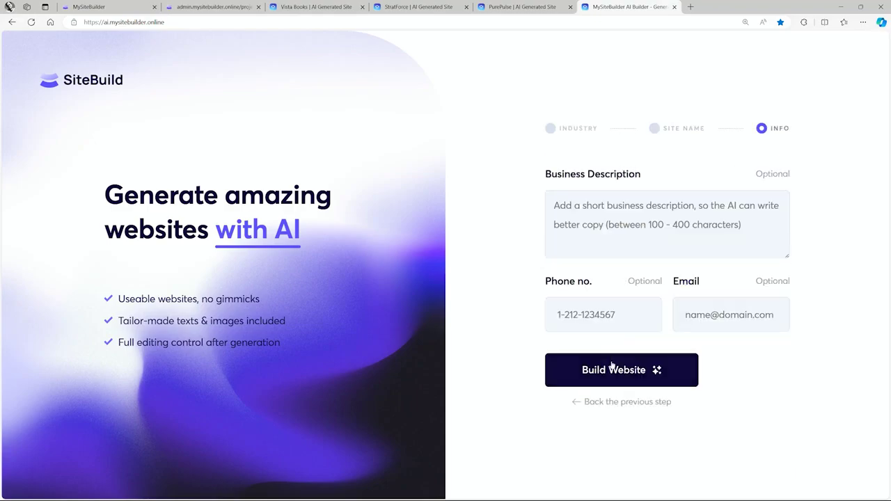
left_click(611, 374)
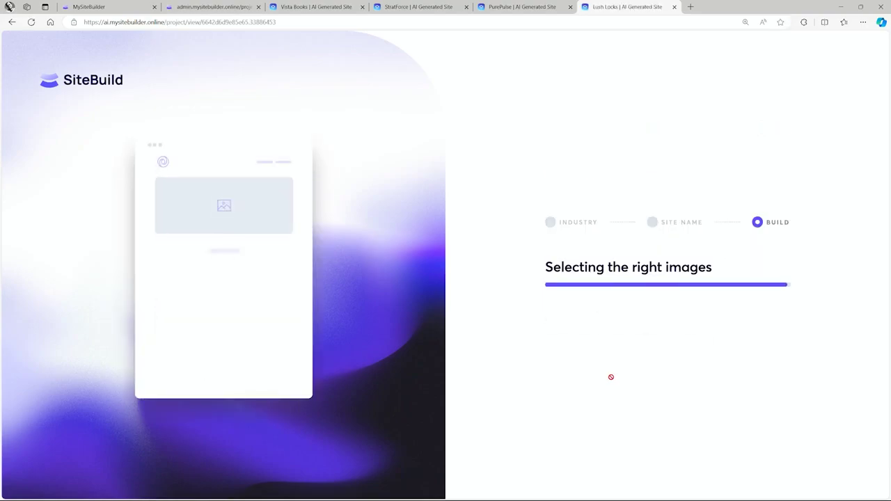
scroll(889, 225, "down", 9)
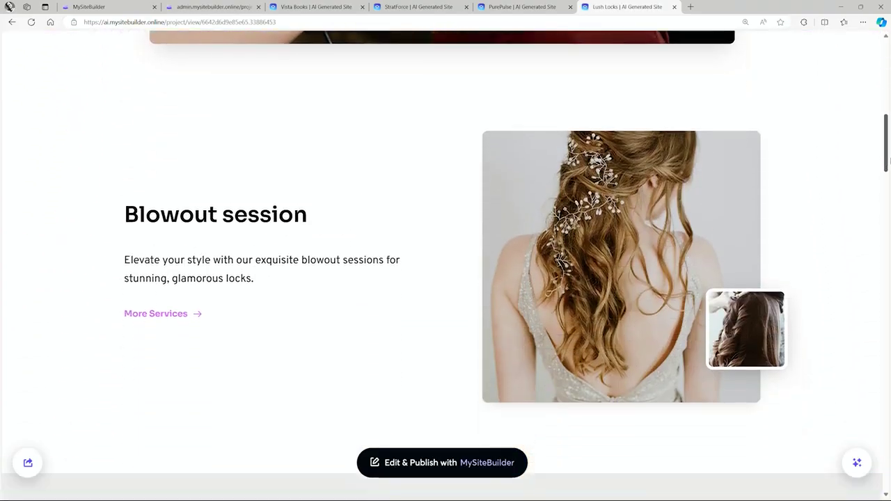
left_click_drag(889, 159, 888, 472)
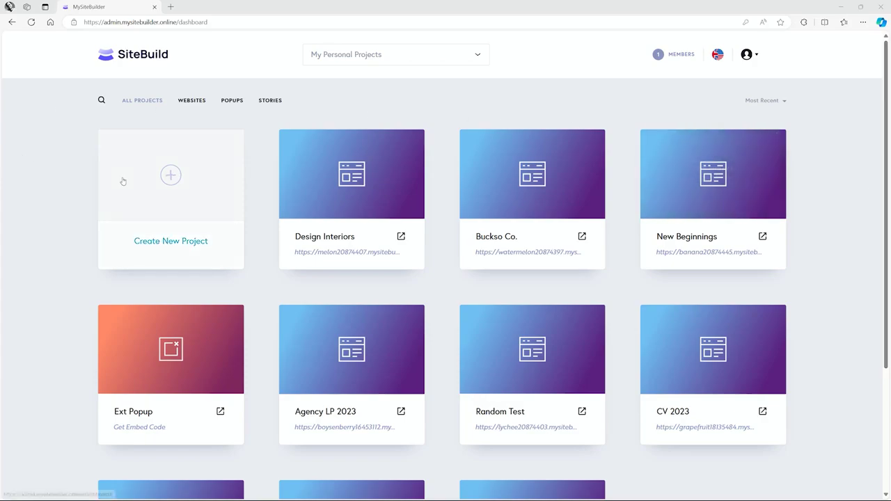
Create a new Website & Landing Page project generated with AI
left_click(166, 176)
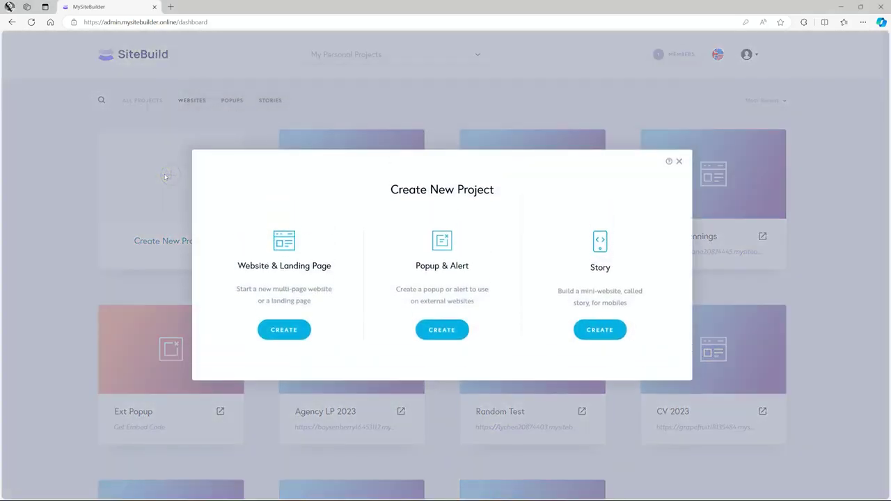
left_click(281, 337)
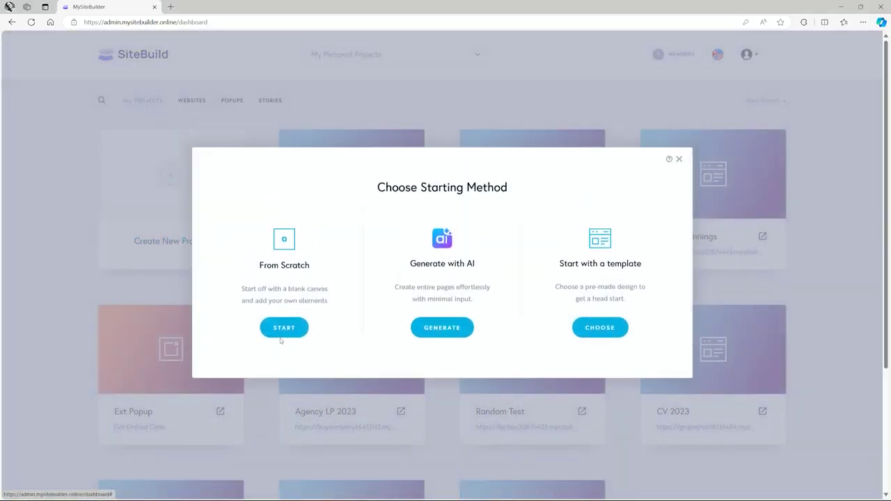
left_click(449, 331)
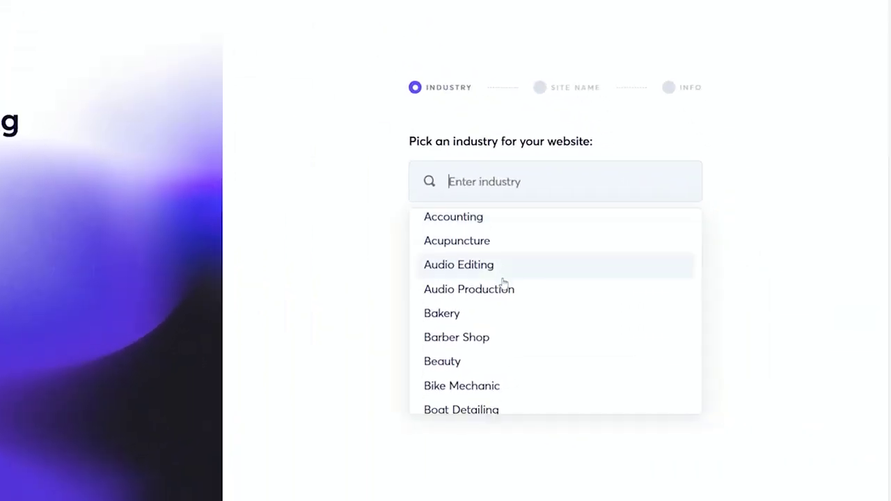
Pick Web Development as the industry, name the site WebWave, and build it
scroll(503, 281, "down", 15)
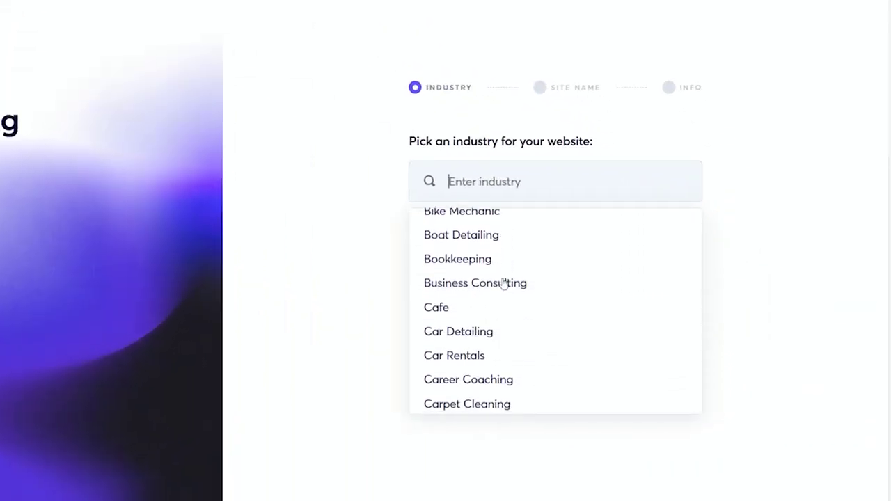
left_click(489, 298)
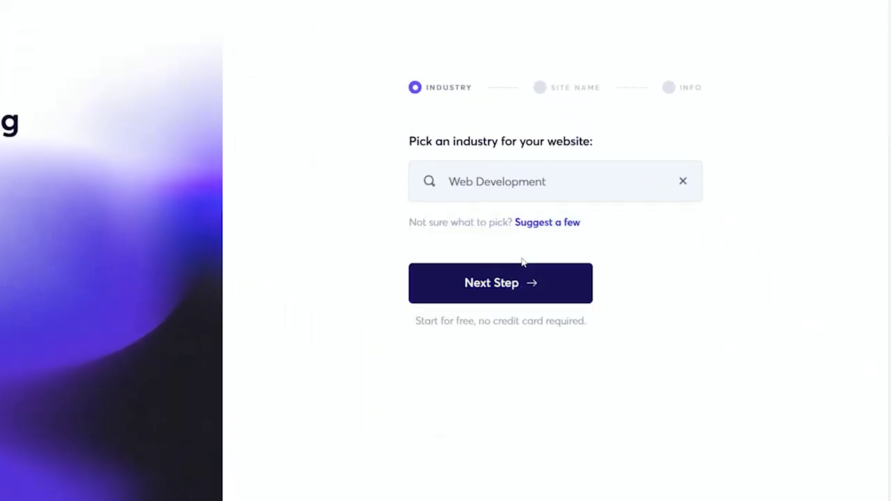
left_click(503, 280)
left_click(568, 230)
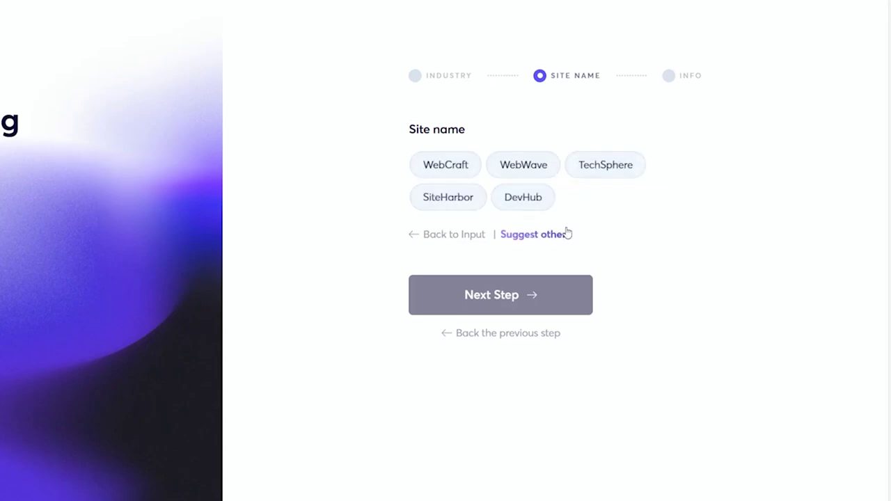
left_click(546, 163)
left_click(517, 279)
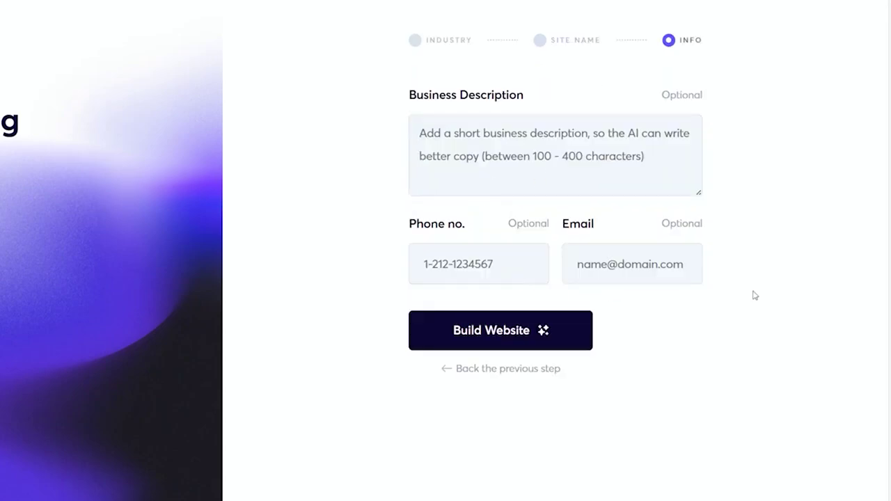
left_click(516, 314)
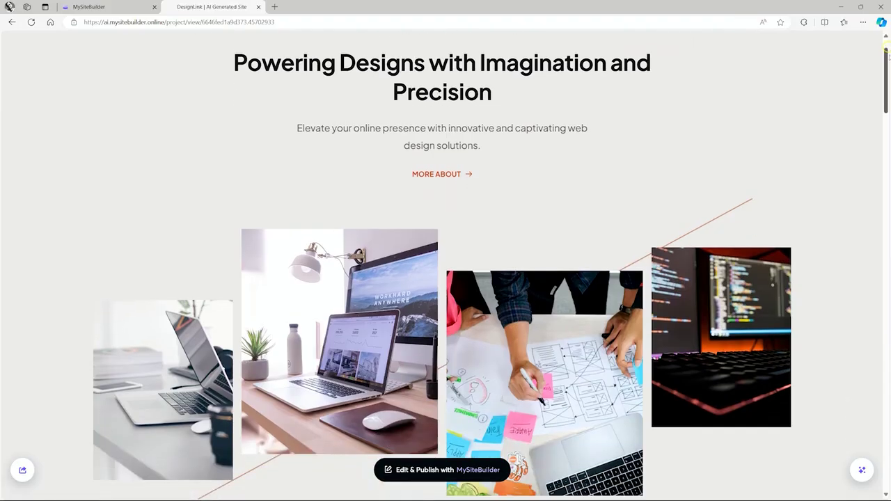
Scroll the DesignLink site and regenerate only its images
left_click_drag(889, 58, 889, 434)
left_click(862, 470)
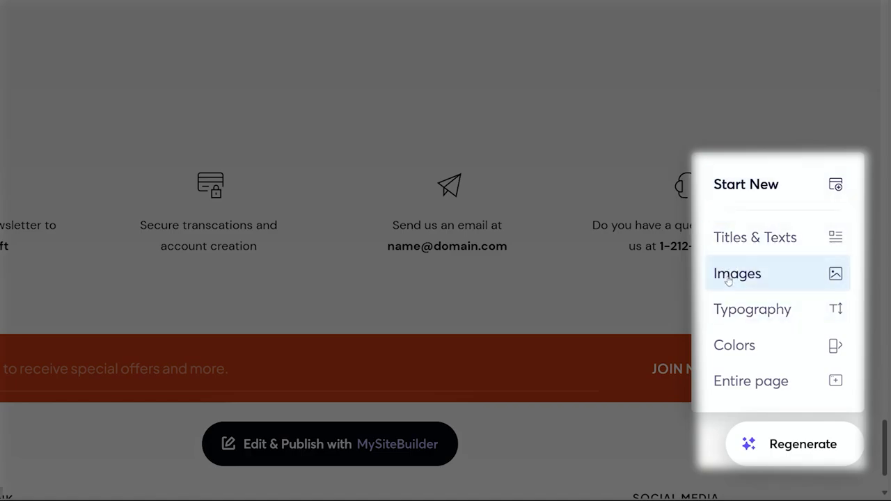
left_click(728, 276)
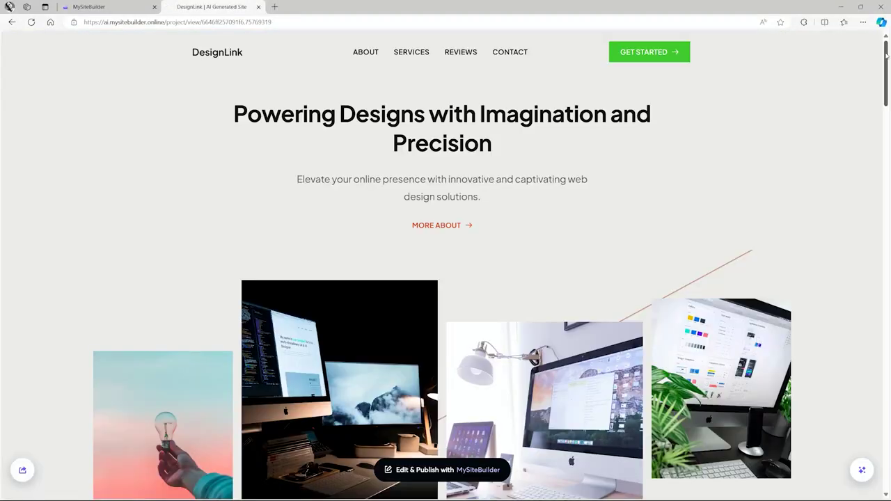
left_click_drag(888, 57, 889, 173)
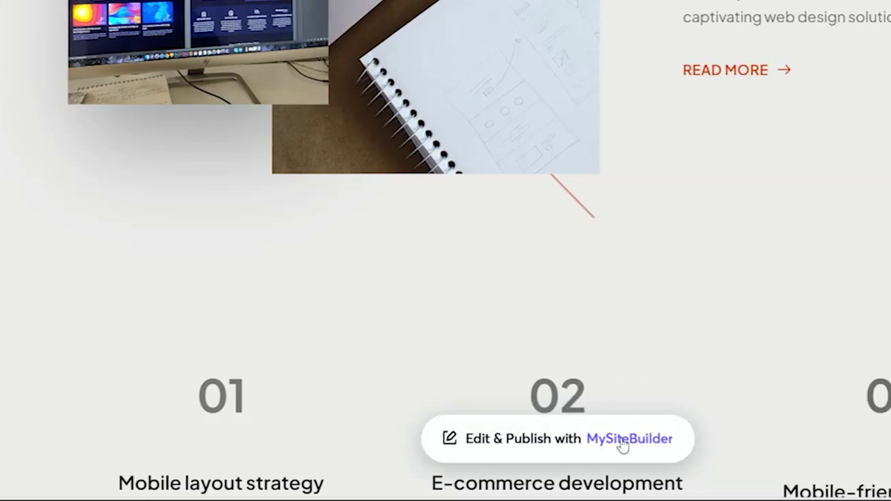
Open the DesignLink site in the MySiteBuilder editor and select the second collage image
left_click(525, 442)
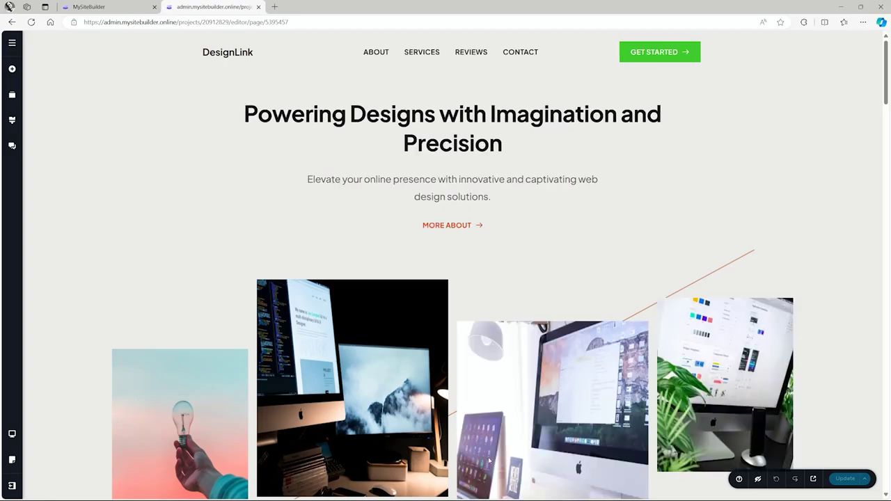
scroll(481, 338, "down", 5)
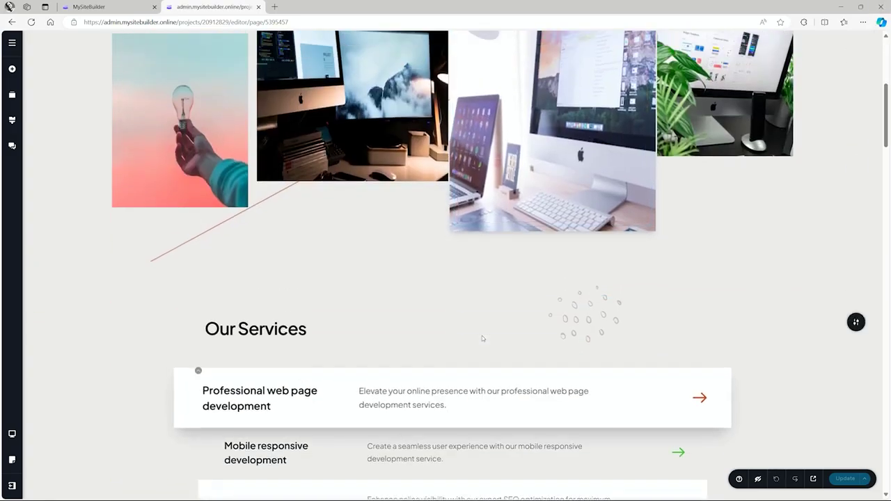
scroll(482, 339, "up", 3)
left_click(356, 278)
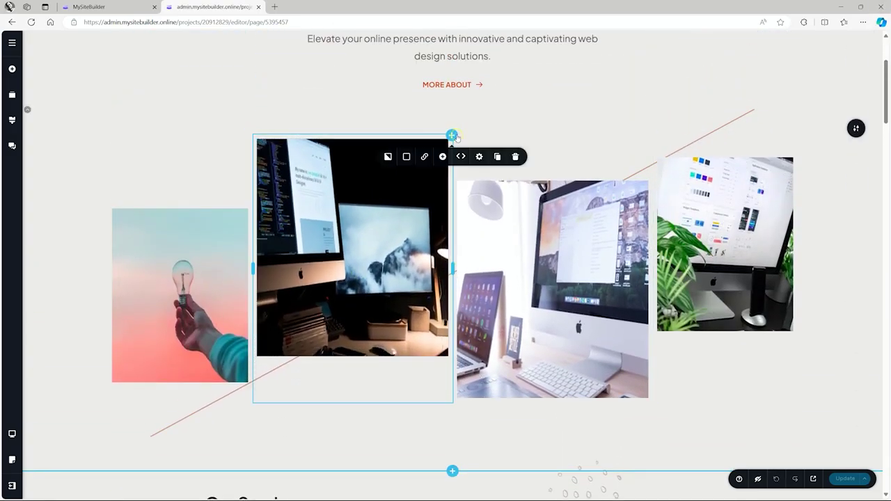
Inspect the bright green palette colour and a text style in the global Styling panel
left_click(12, 121)
left_click(85, 105)
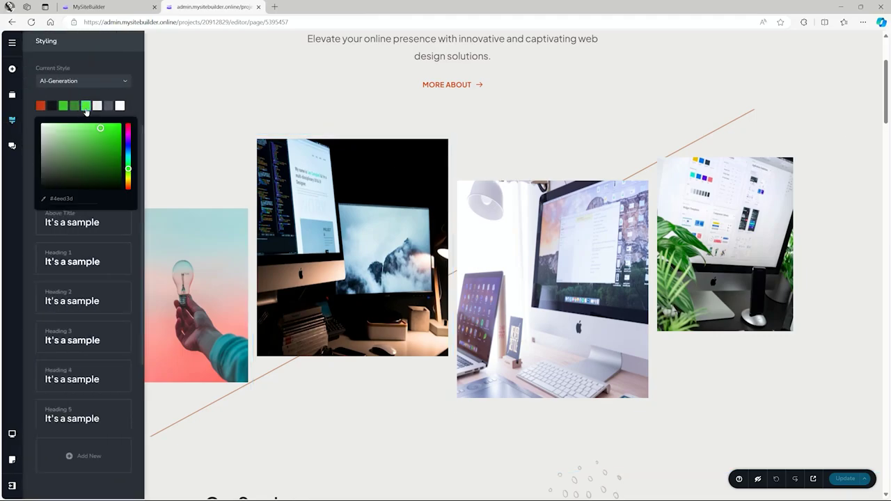
left_click(61, 230)
left_click(352, 251)
scroll(446, 279, "down", 5)
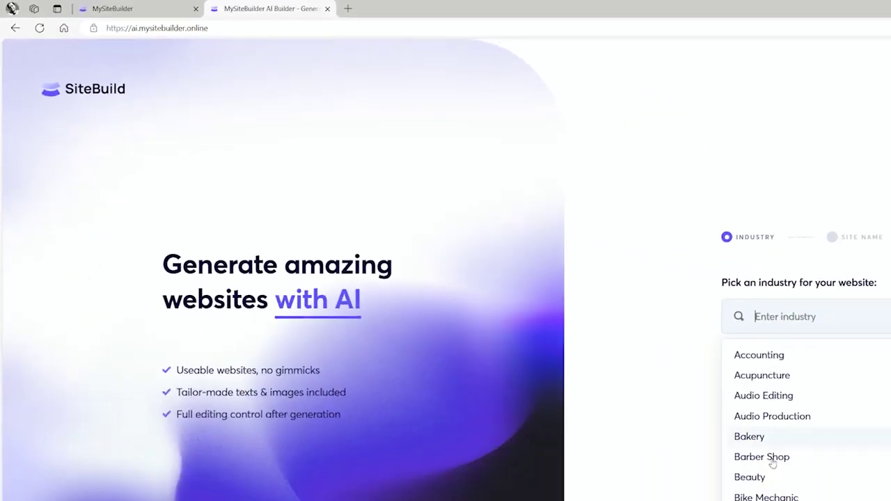
Generate a Barber Shop website, keeping the suggested Barber Boulevard name
left_click(746, 455)
left_click(631, 316)
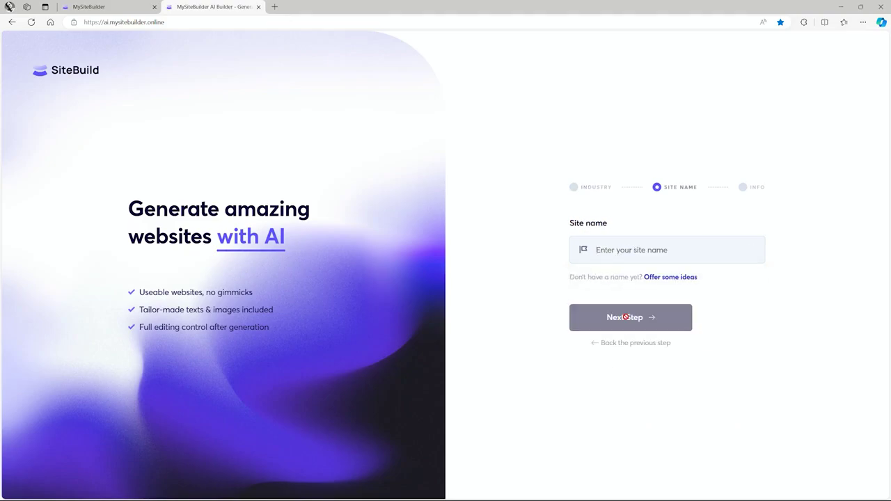
left_click(629, 324)
left_click(623, 342)
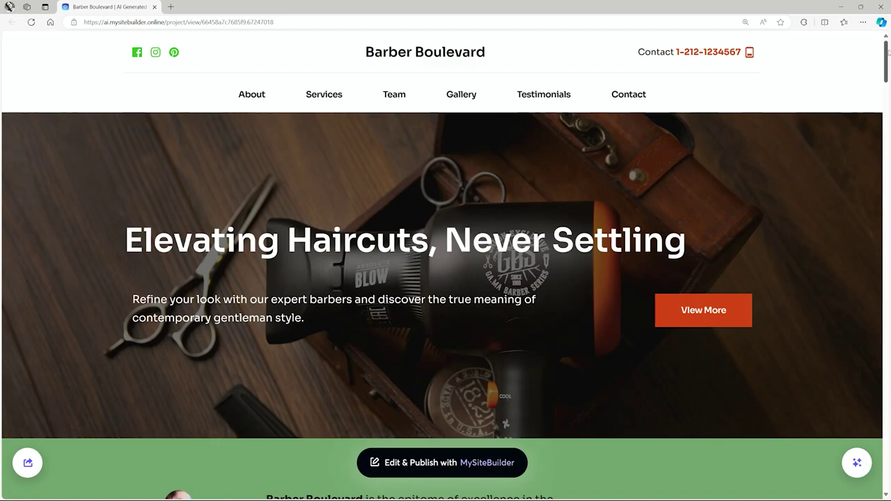
Scroll to the team section and regenerate the entire page
left_click_drag(888, 52, 888, 236)
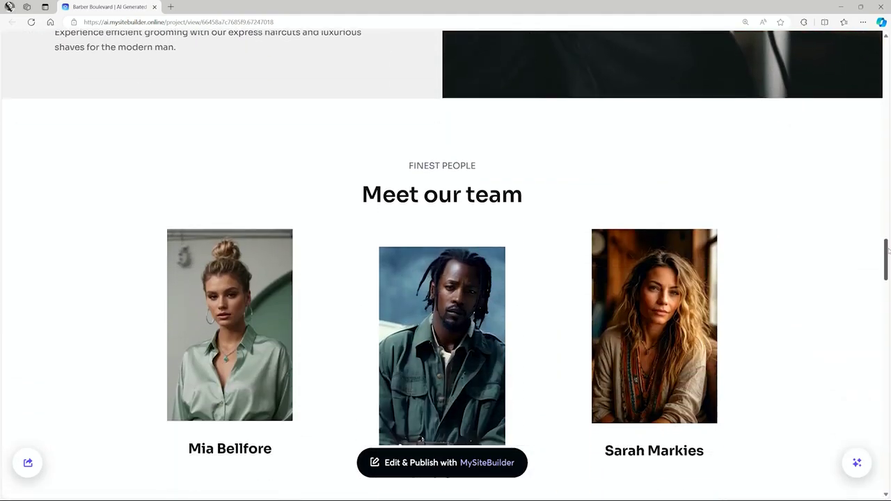
left_click(849, 457)
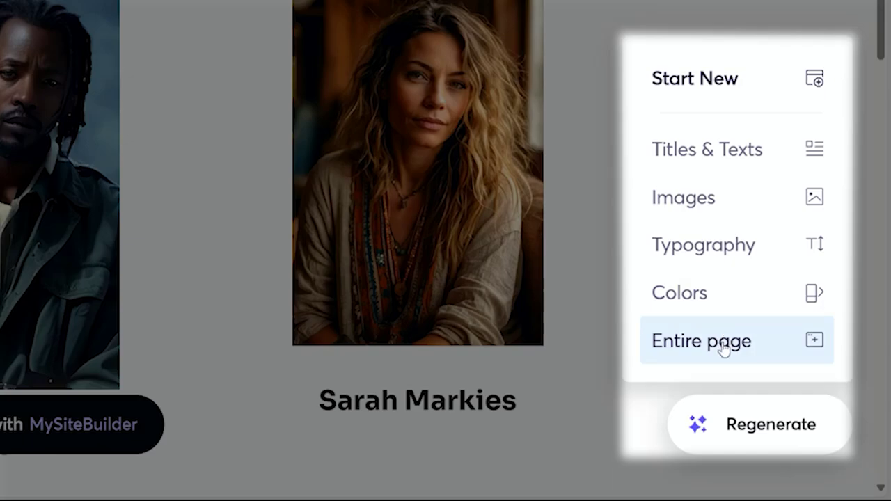
left_click(724, 347)
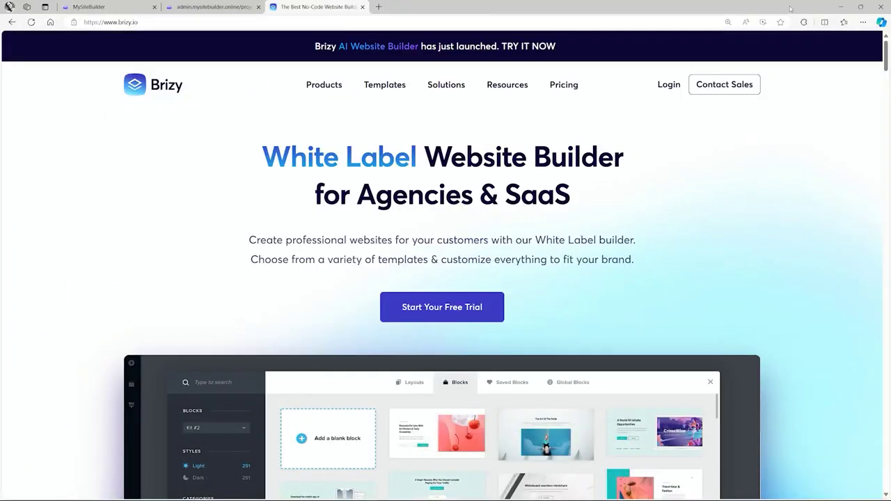